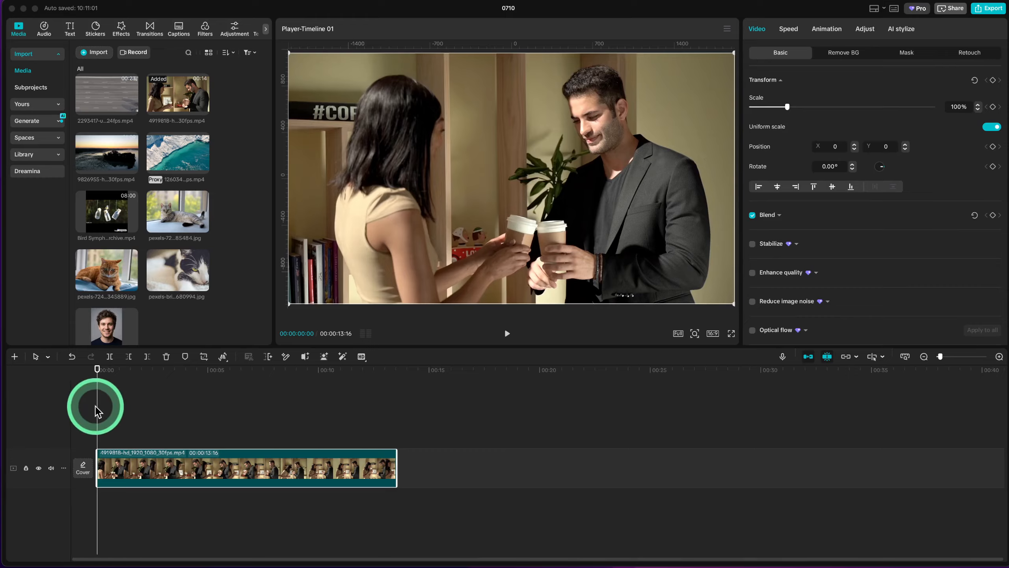
Step: Split the coffee clip into seven segments, cutting first at 00:00:01:27 and last at 00:00:11:06
{"action": "left_click_drag", "start_coordinate": [99, 414], "coordinate": [139, 409]}
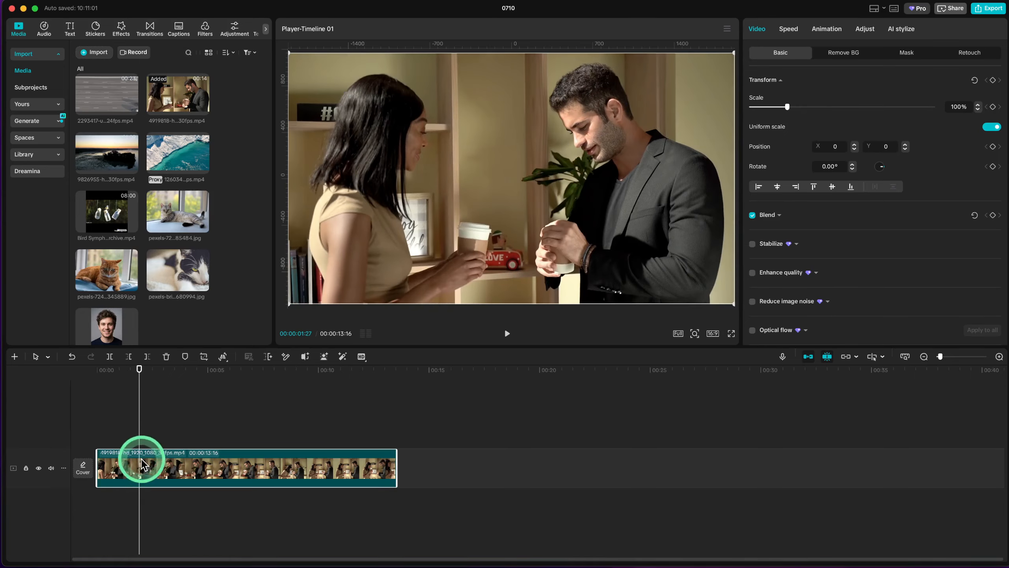
{"action": "key", "text": "super+b"}
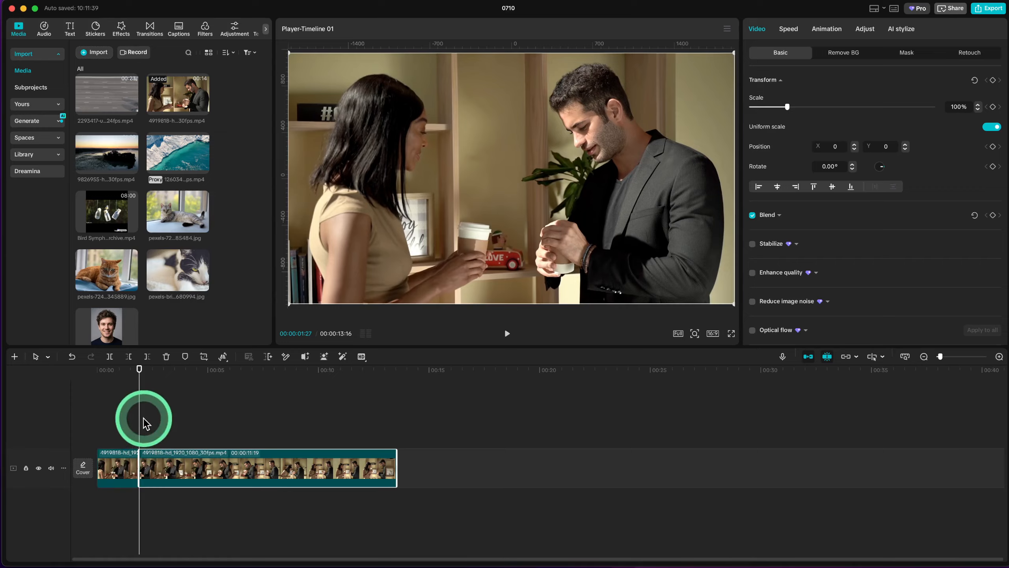
{"action": "left_click_drag", "start_coordinate": [139, 415], "coordinate": [344, 429]}
{"action": "key", "text": "super+b"}
{"action": "key", "text": "super+b"}
{"action": "key", "text": "super+b"}
{"action": "key", "text": "super+b"}
{"action": "key", "text": "super+b"}
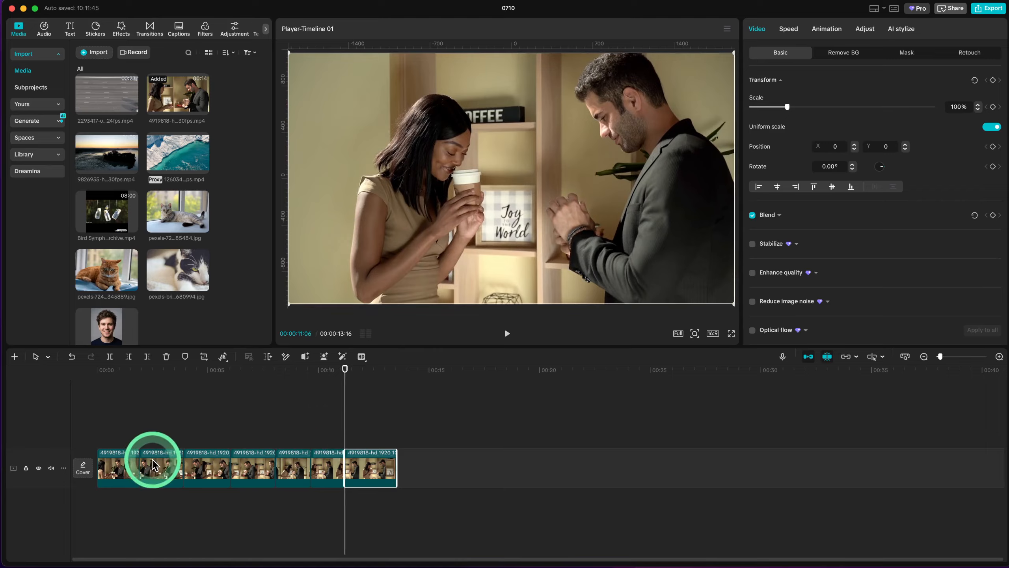
Step: Place the playhead exactly on the cut between the first and second segments, with no clip selected
{"action": "left_click", "coordinate": [130, 461]}
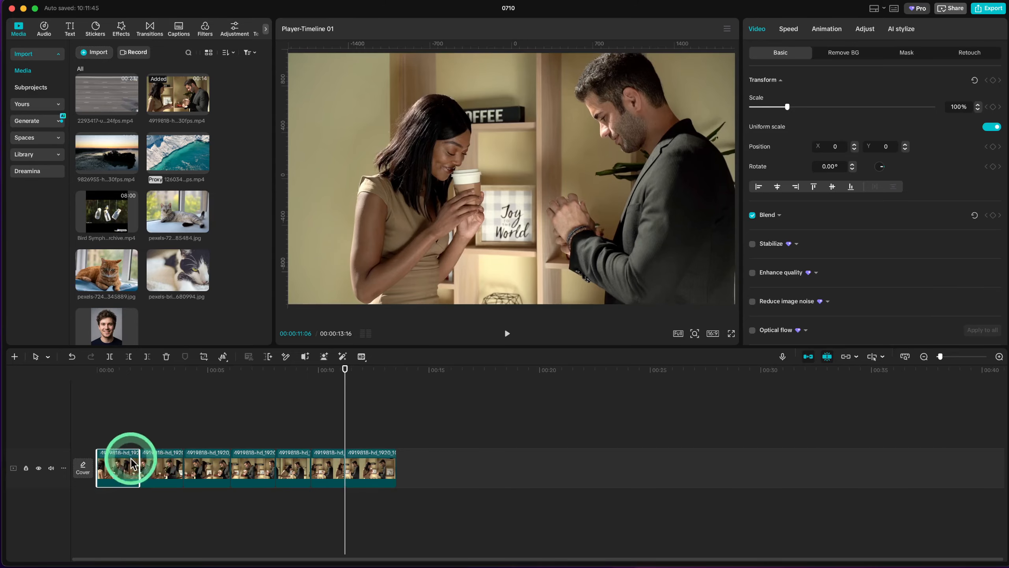
{"action": "left_click", "coordinate": [152, 461]}
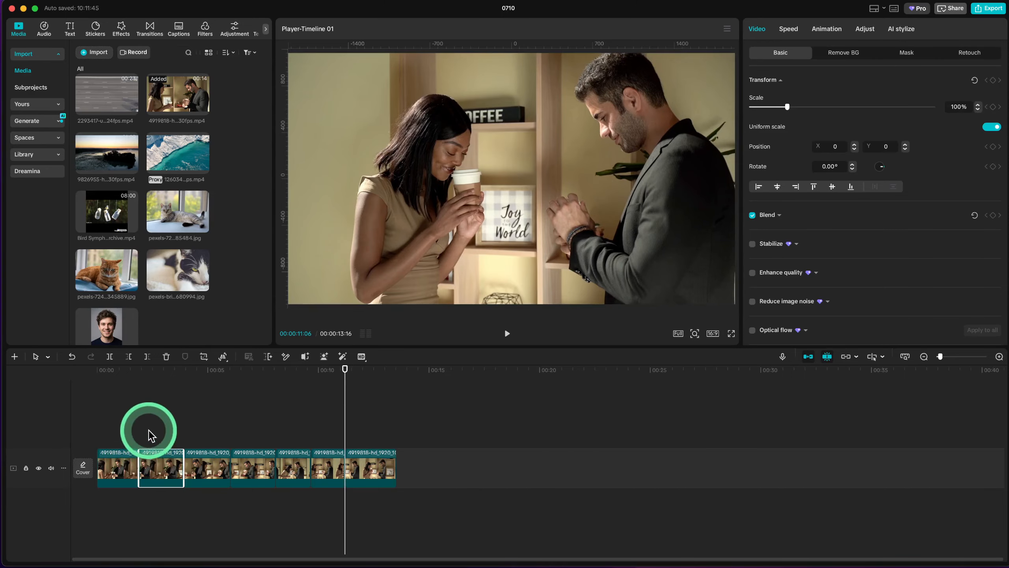
{"action": "left_click", "coordinate": [148, 429]}
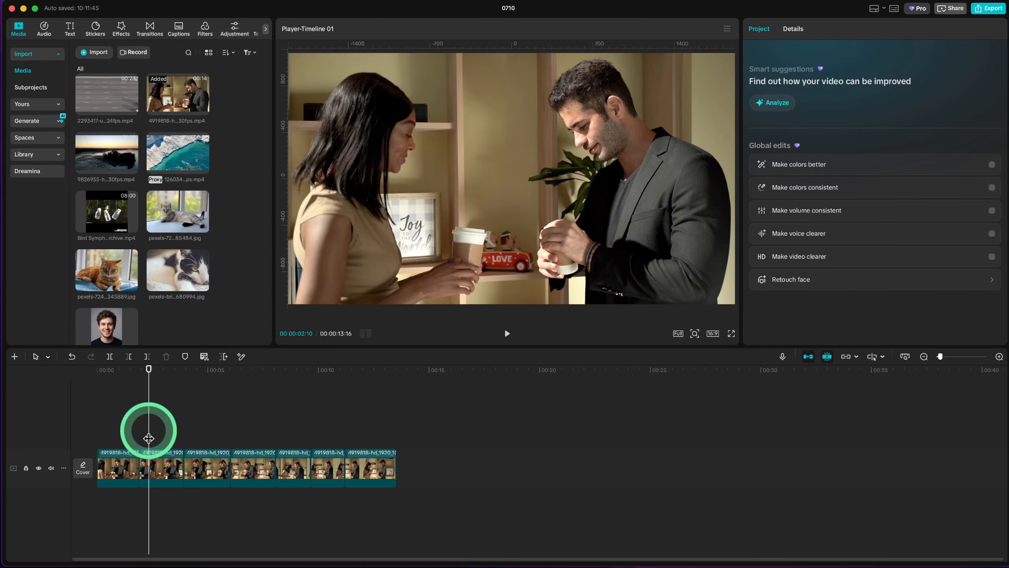
{"action": "key", "text": "Up"}
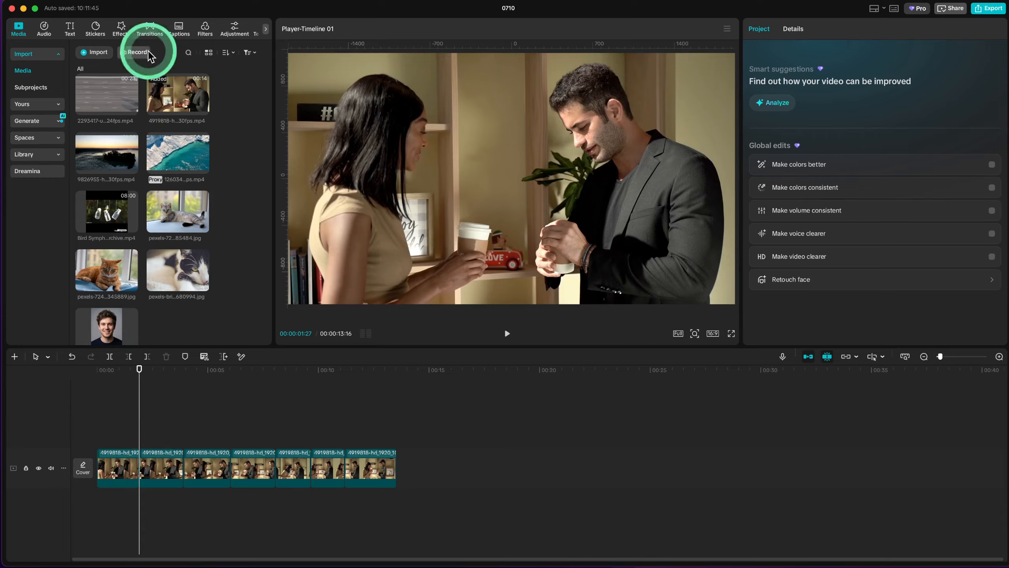
Step: Search the transitions library for "flash" and refine the search to the suggestion "flash white"
{"action": "left_click", "coordinate": [149, 32]}
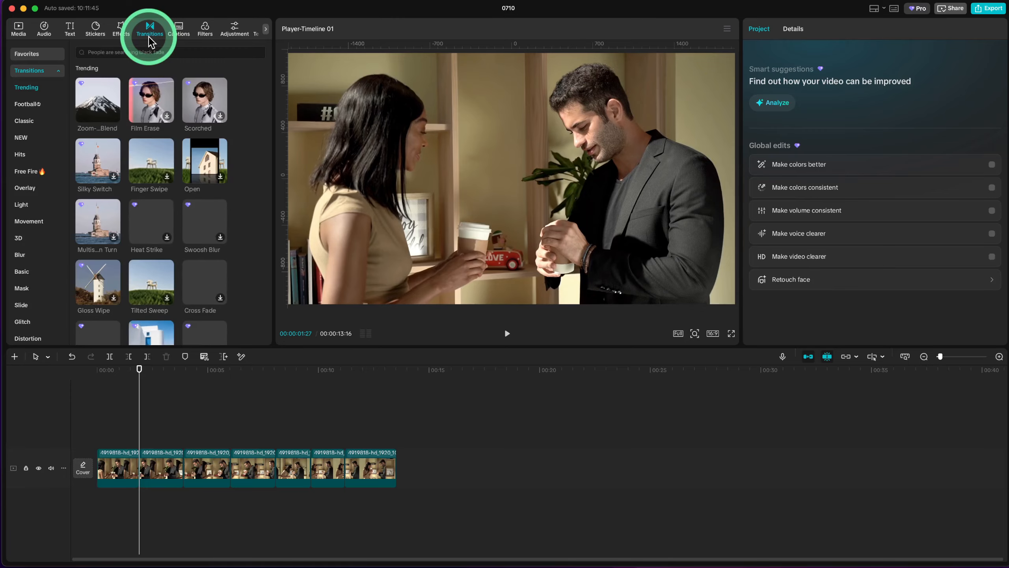
{"action": "left_click", "coordinate": [145, 51]}
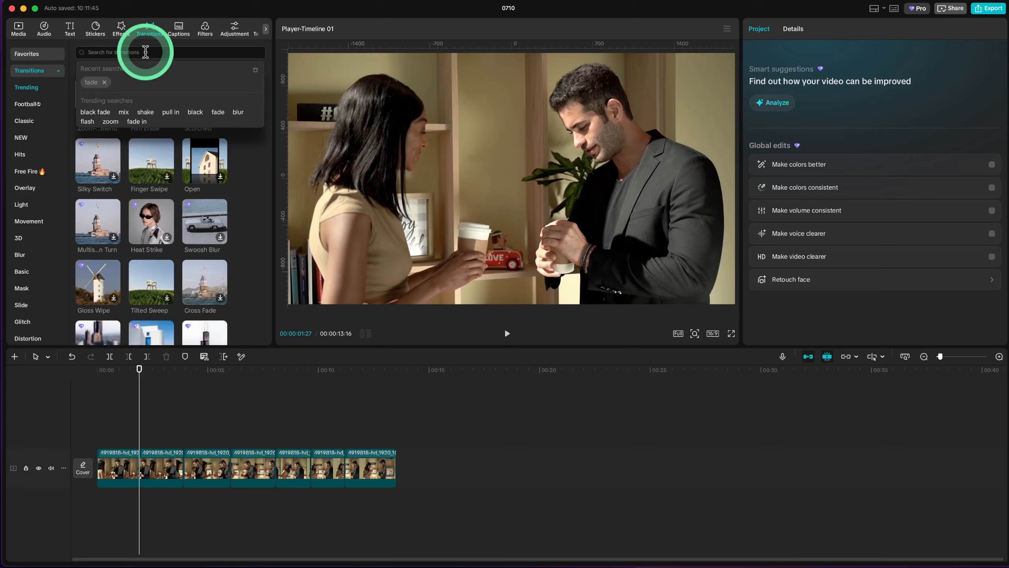
{"action": "type", "text": "flash"}
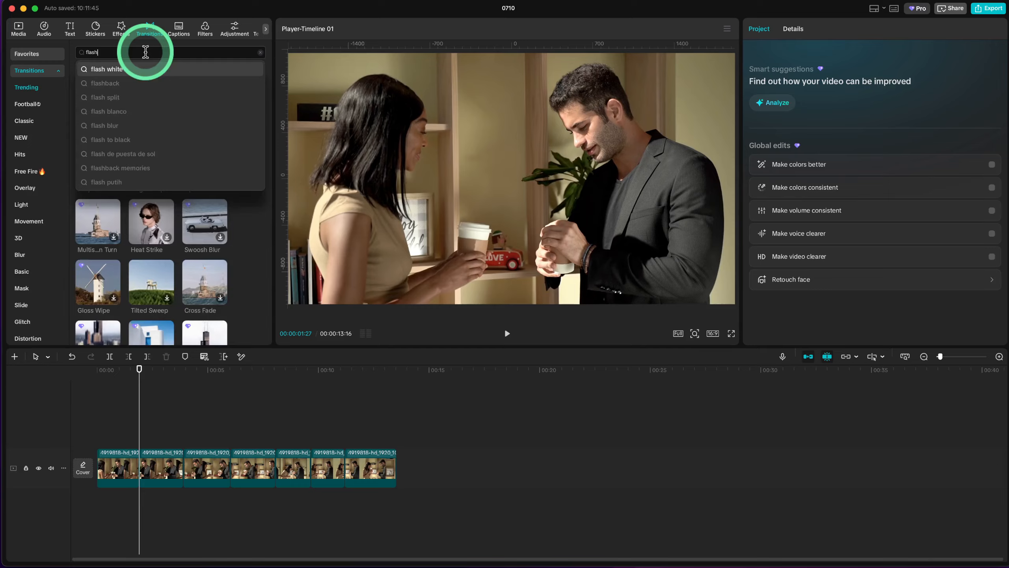
{"action": "key", "text": "Return"}
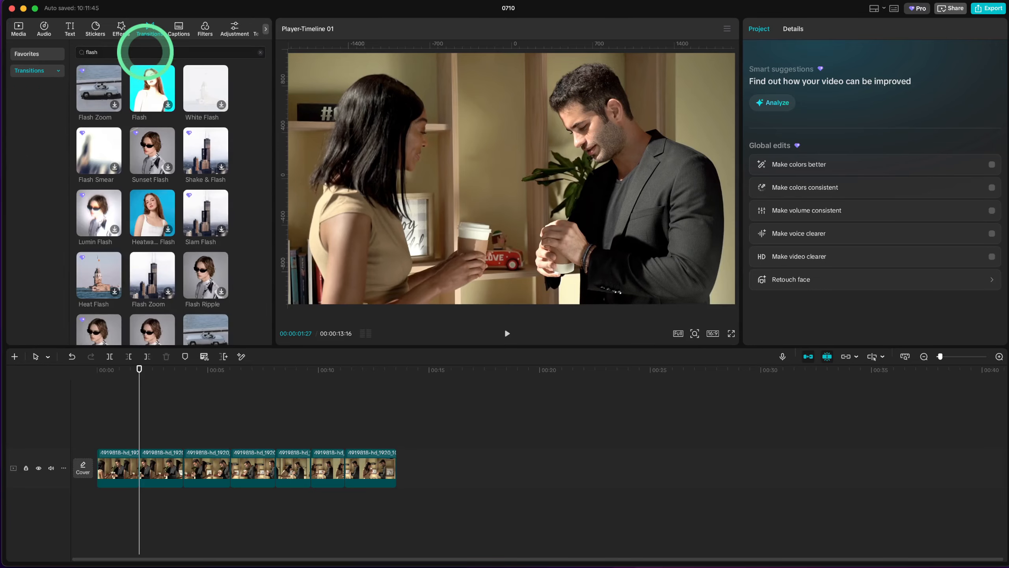
{"action": "left_click", "coordinate": [146, 51]}
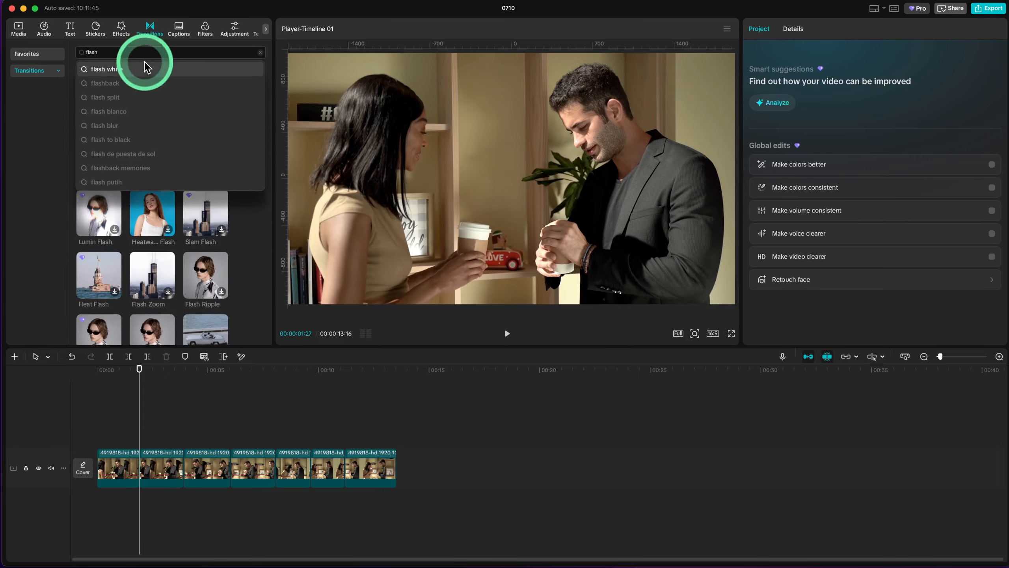
{"action": "left_click", "coordinate": [144, 73]}
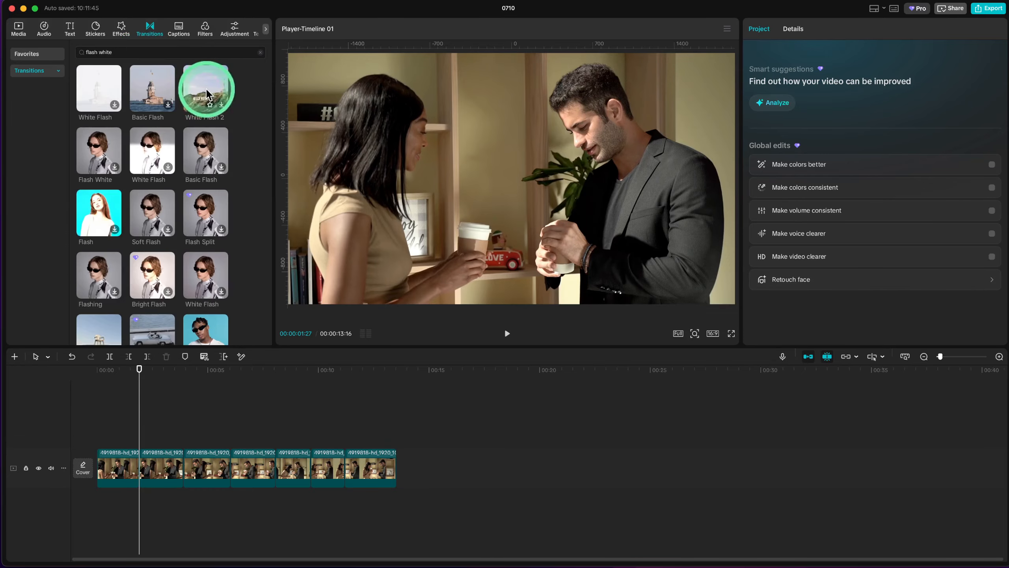
Step: Add the first White Flash transition from the results to the first cut and play back across it
{"action": "left_click_drag", "start_coordinate": [99, 98], "coordinate": [136, 469]}
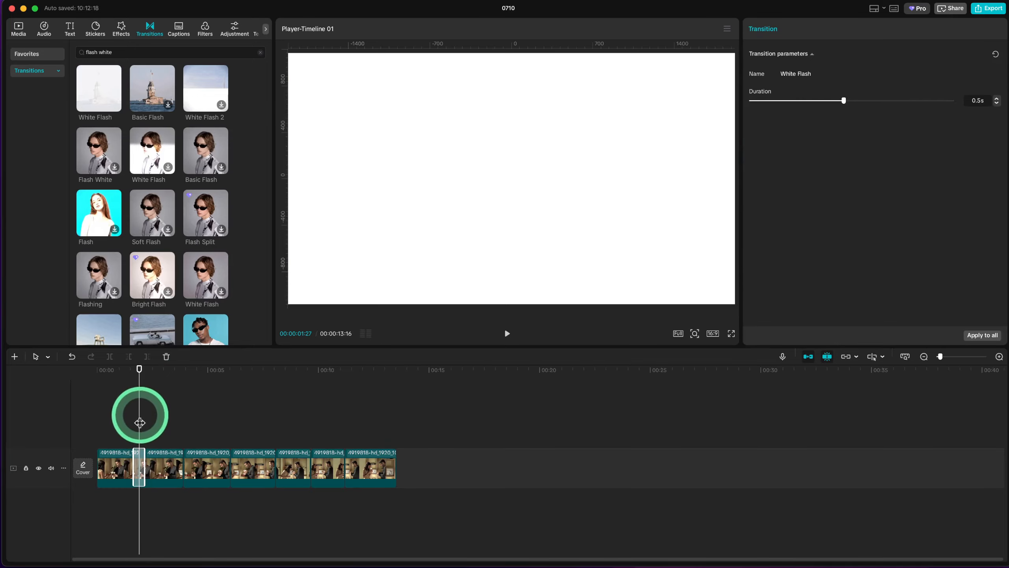
{"action": "scroll", "coordinate": [139, 423], "scroll_direction": "up", "scroll_amount": 3}
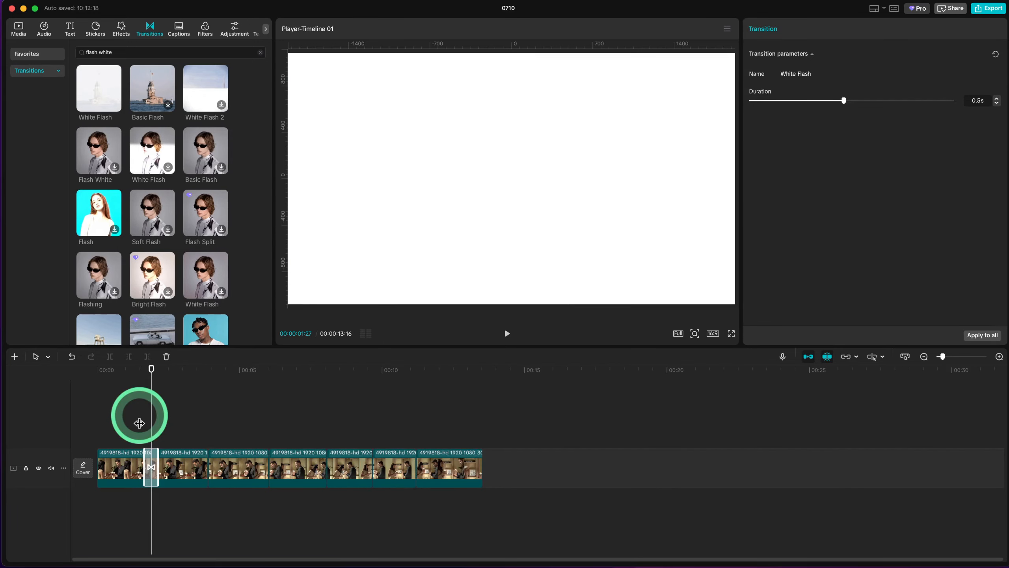
{"action": "left_click", "coordinate": [139, 423]}
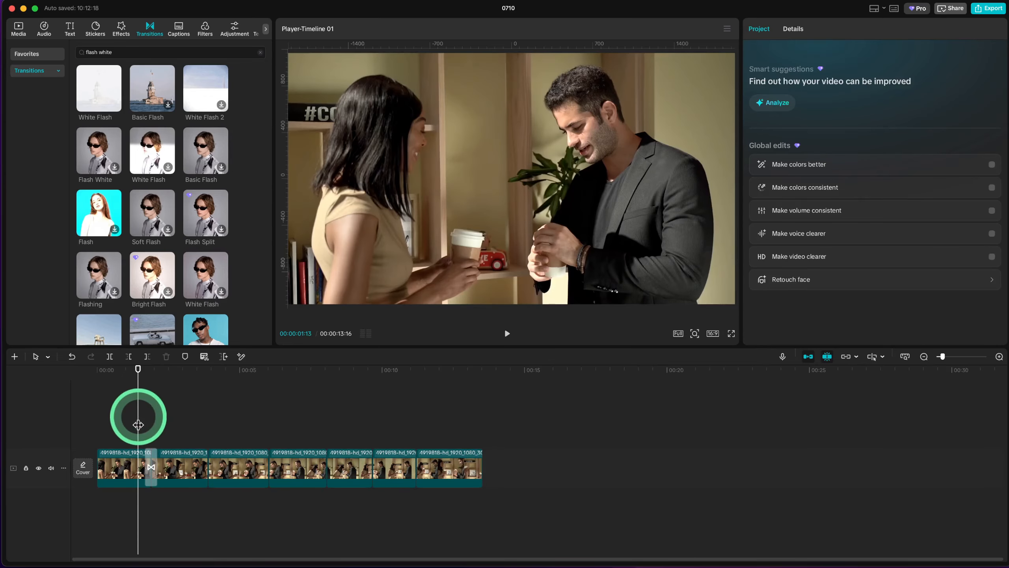
{"action": "key", "text": "space"}
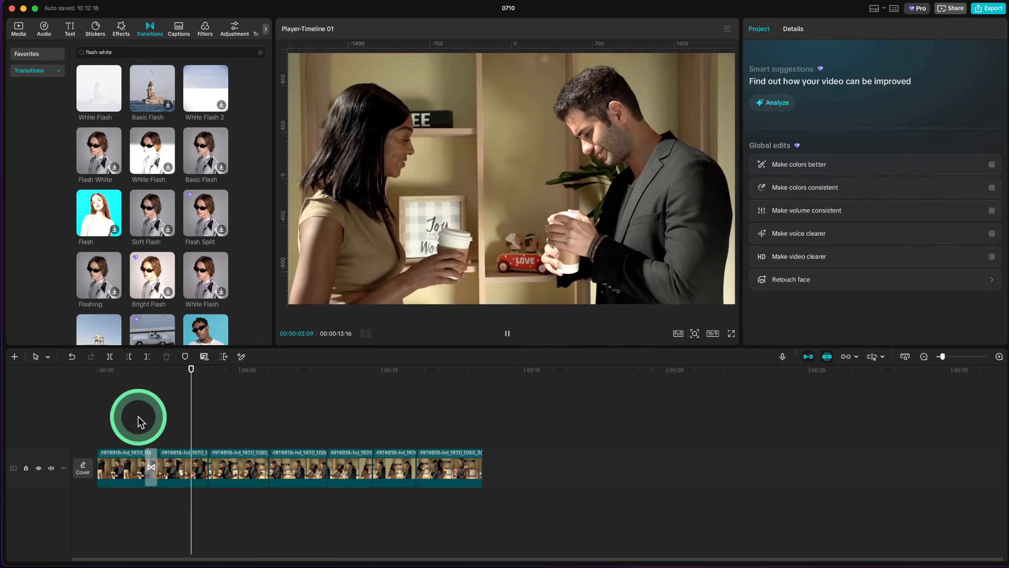
{"action": "key", "text": "space"}
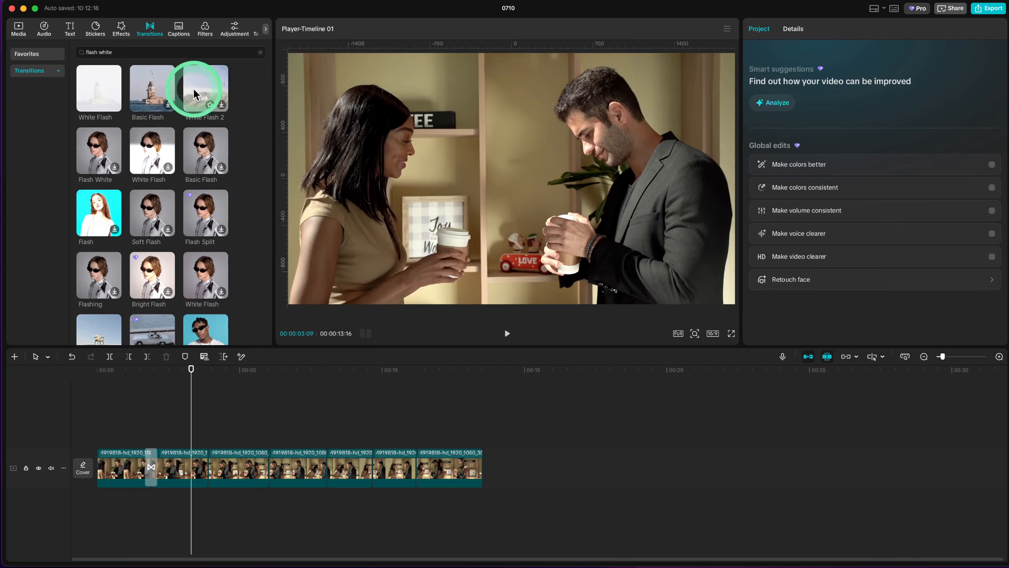
Step: Add the White Flash 2 transition to the second cut and set its duration to 0.4 s
{"action": "left_click_drag", "start_coordinate": [196, 84], "coordinate": [208, 465]}
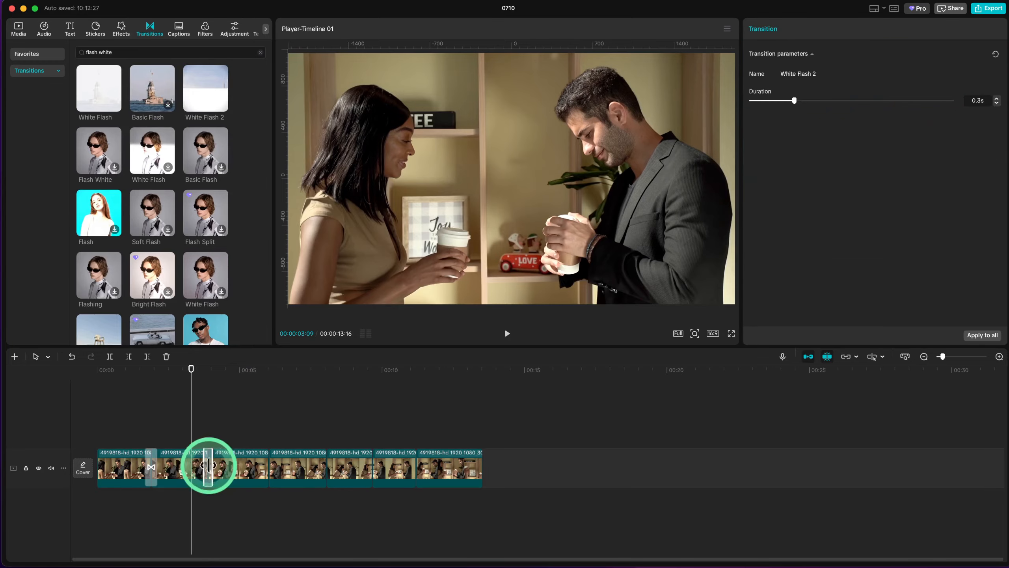
{"action": "left_click", "coordinate": [208, 429]}
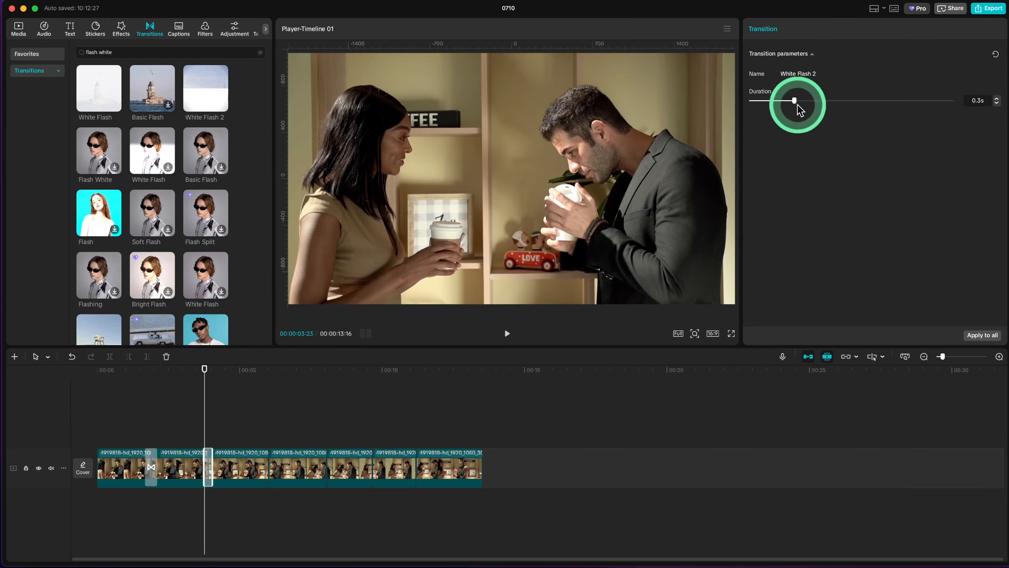
{"action": "left_click_drag", "start_coordinate": [793, 102], "coordinate": [811, 115]}
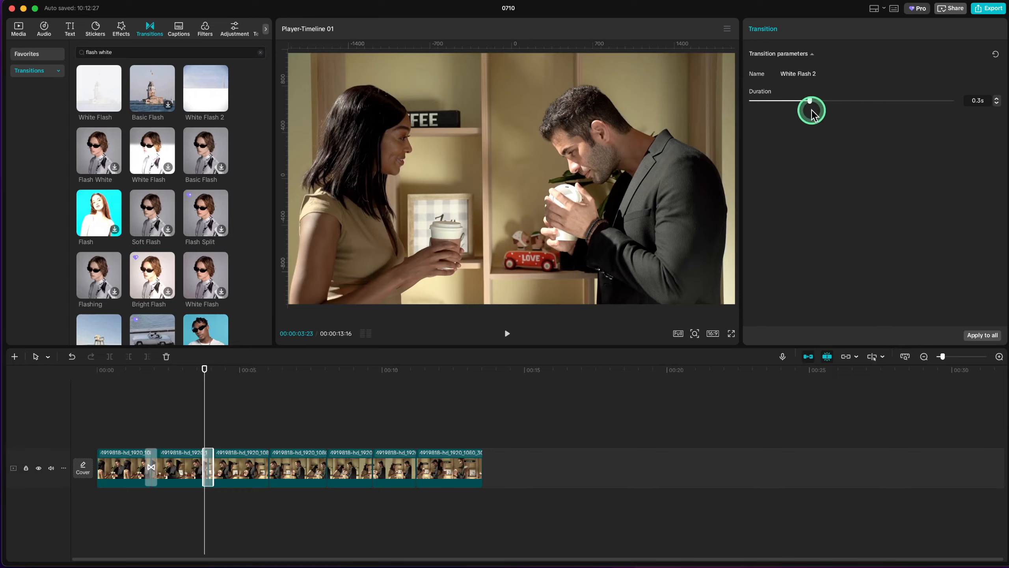
{"action": "left_click_drag", "start_coordinate": [812, 110], "coordinate": [811, 110]}
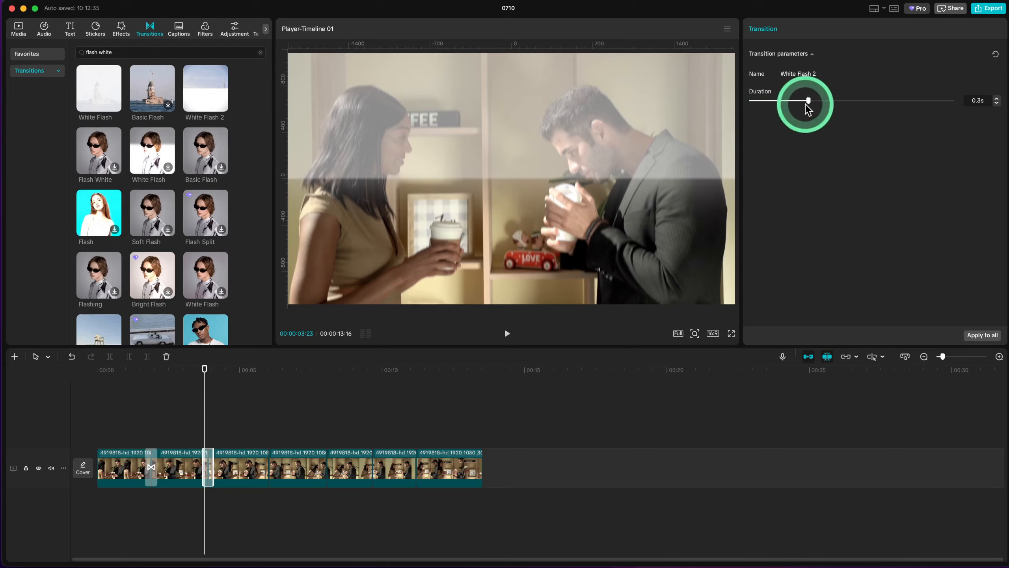
{"action": "mouse_move", "coordinate": [806, 106]}
{"action": "left_mouse_down"}
{"action": "mouse_move", "coordinate": [818, 107]}
{"action": "mouse_move", "coordinate": [809, 112]}
{"action": "left_mouse_up"}
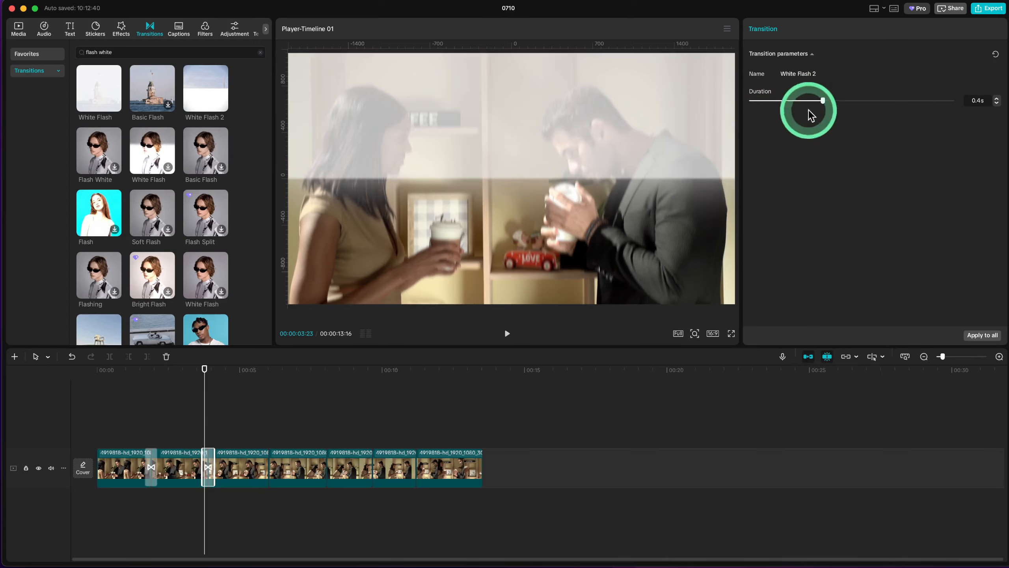
Step: Play back the White Flash 2 transition from just before the second cut
{"action": "left_click", "coordinate": [196, 417]}
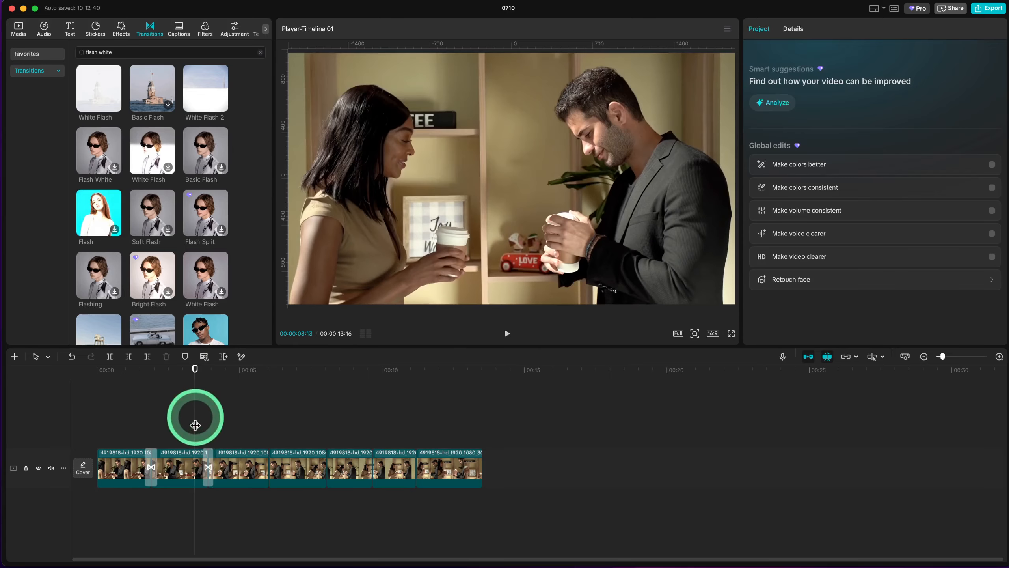
{"action": "key", "text": "space"}
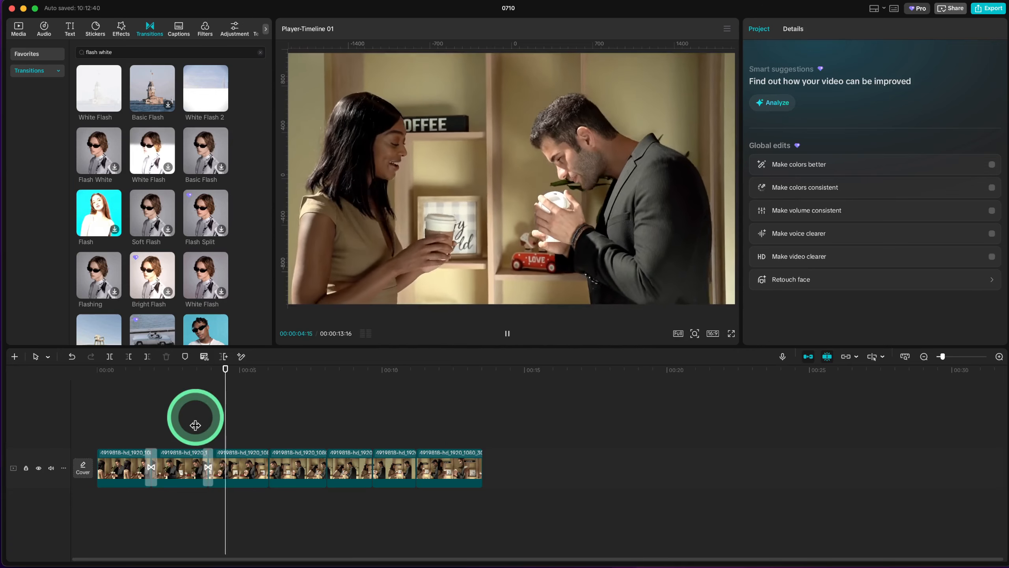
{"action": "key", "text": "space"}
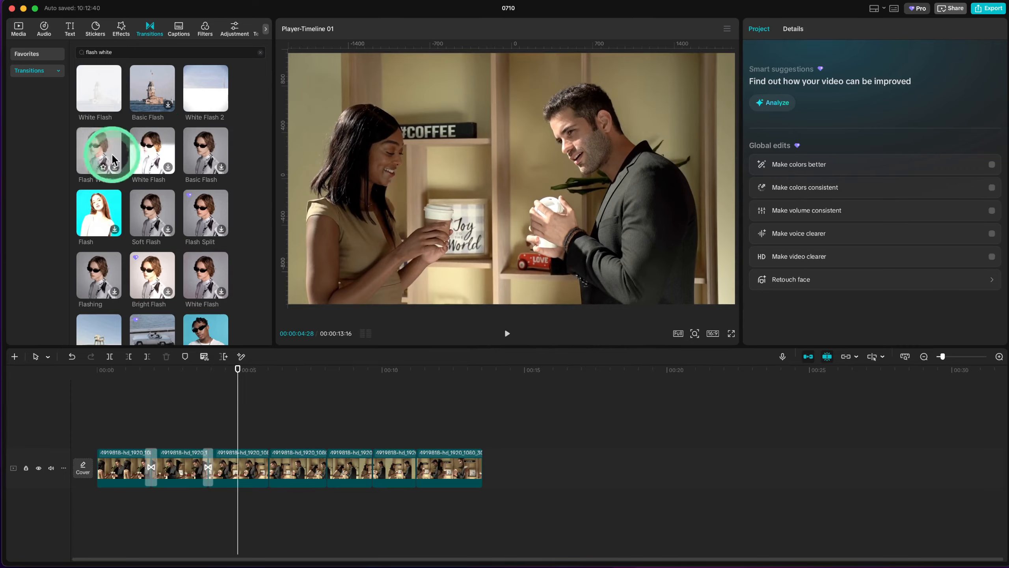
Step: Add the other White Flash variant, listed after Flash White, to the third cut and play back across it
{"action": "left_click_drag", "start_coordinate": [149, 166], "coordinate": [267, 471]}
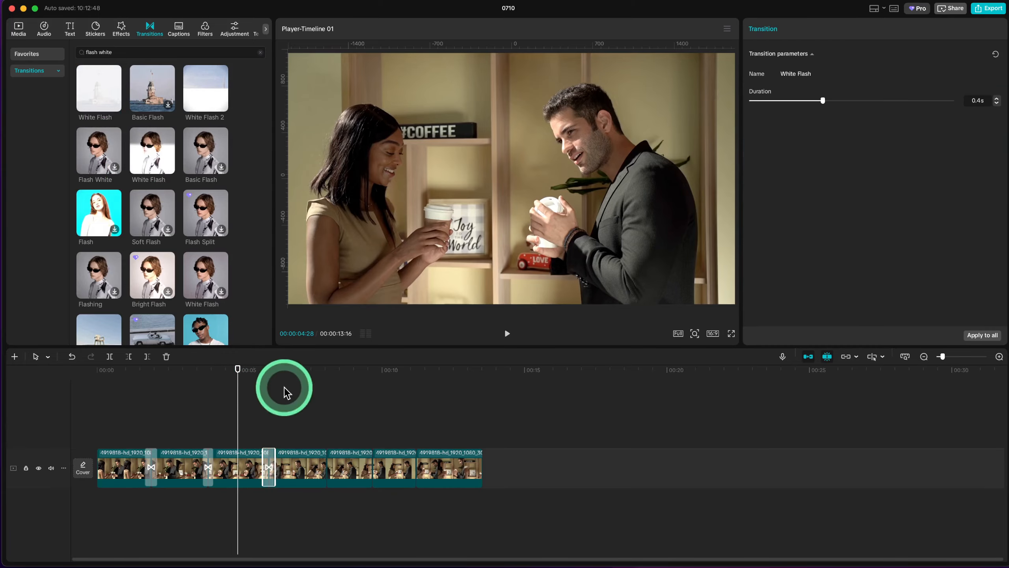
{"action": "left_click", "coordinate": [257, 424]}
{"action": "key", "text": "space"}
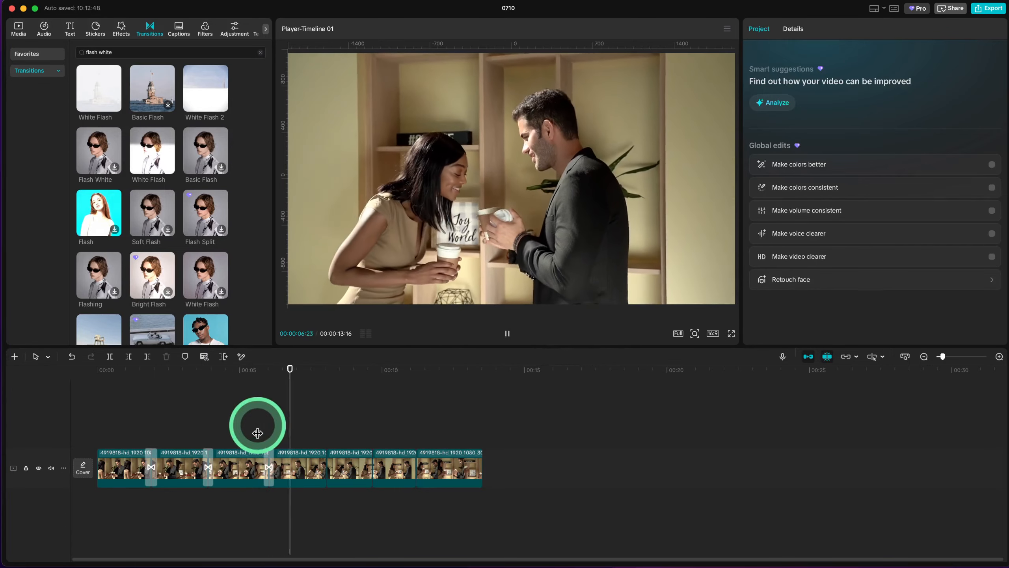
{"action": "key", "text": "space"}
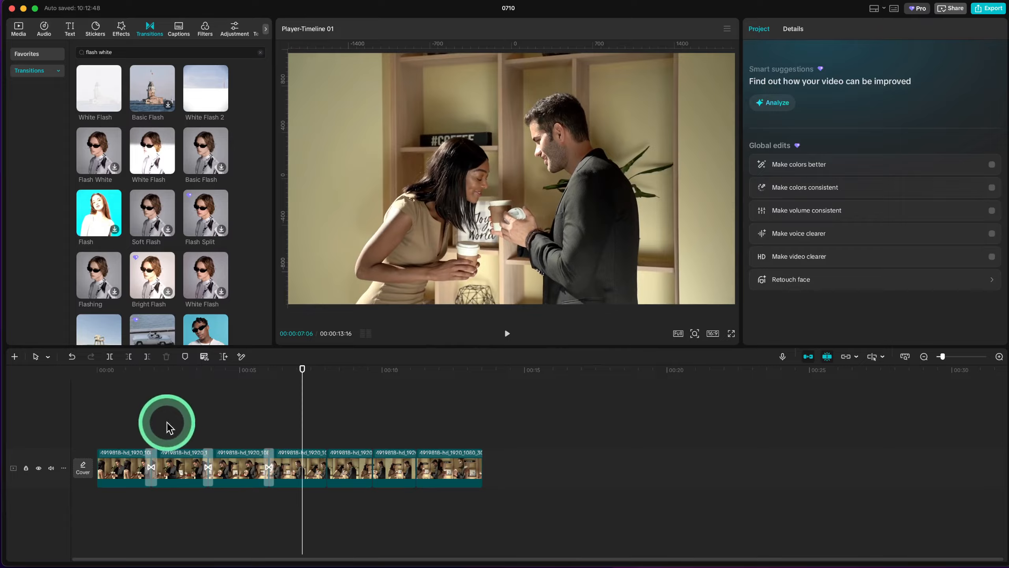
Step: Replay the White Flash transition at the first cut, starting shortly before it
{"action": "left_click", "coordinate": [138, 424]}
{"action": "key", "text": "space"}
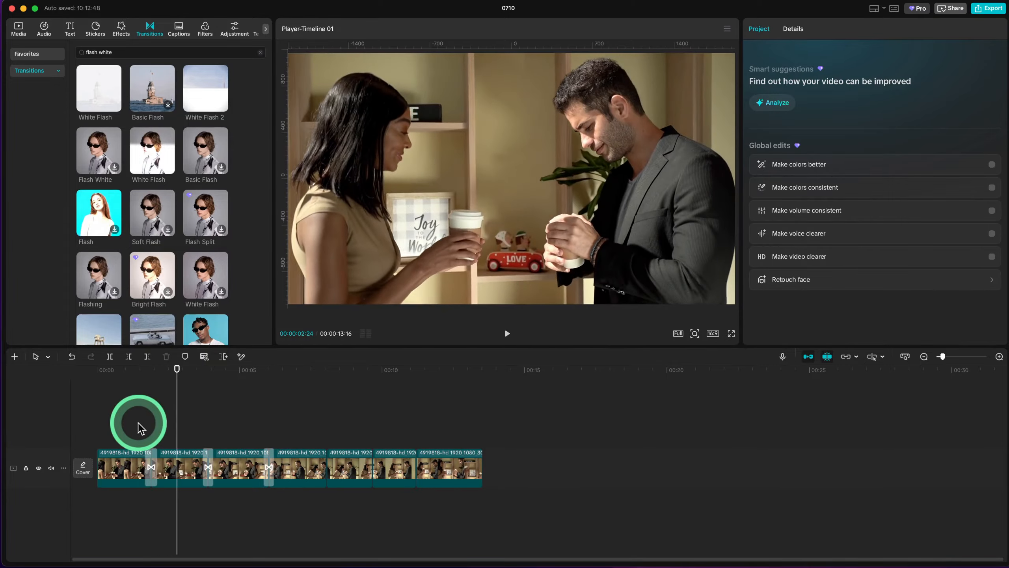
{"action": "key", "text": "space"}
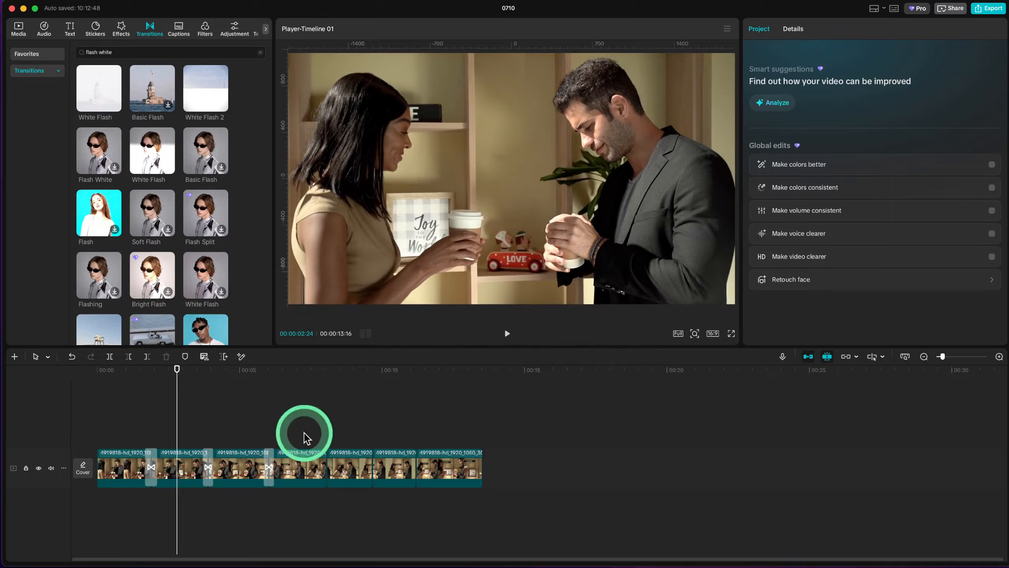